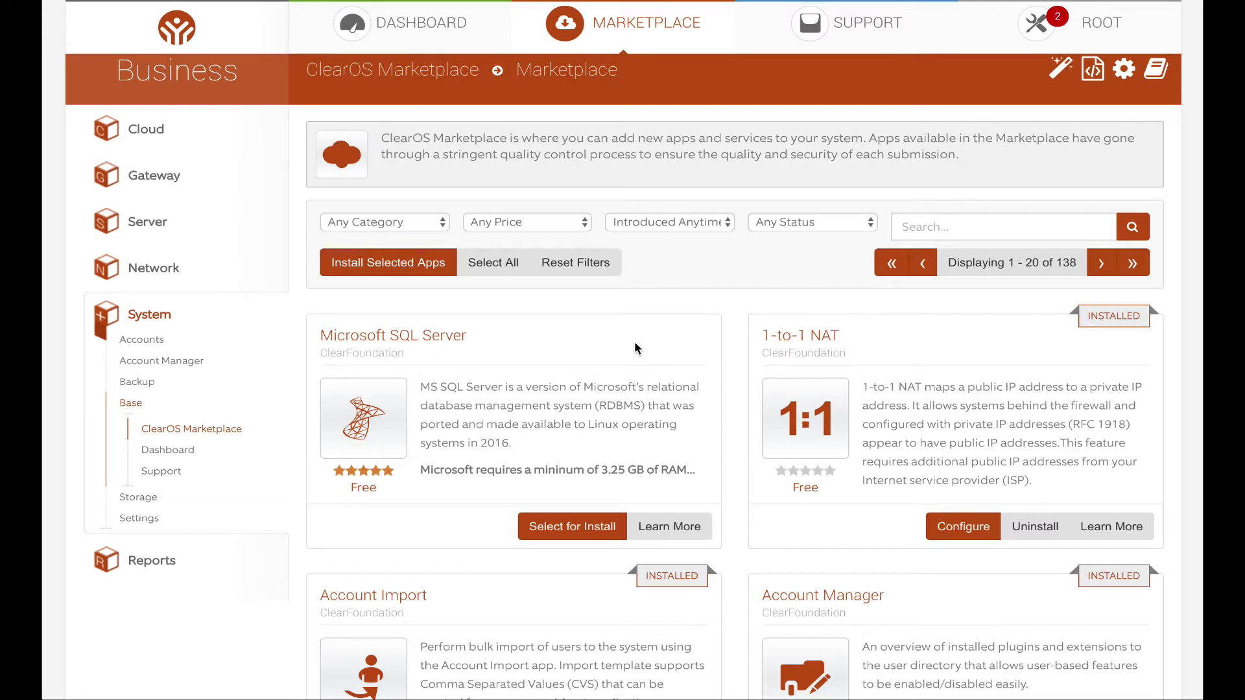
# Step: Set the Marketplace category filter to Server, reducing the list from 138 to 36 apps
pyautogui.click(379, 226)
pyautogui.click(431, 223)
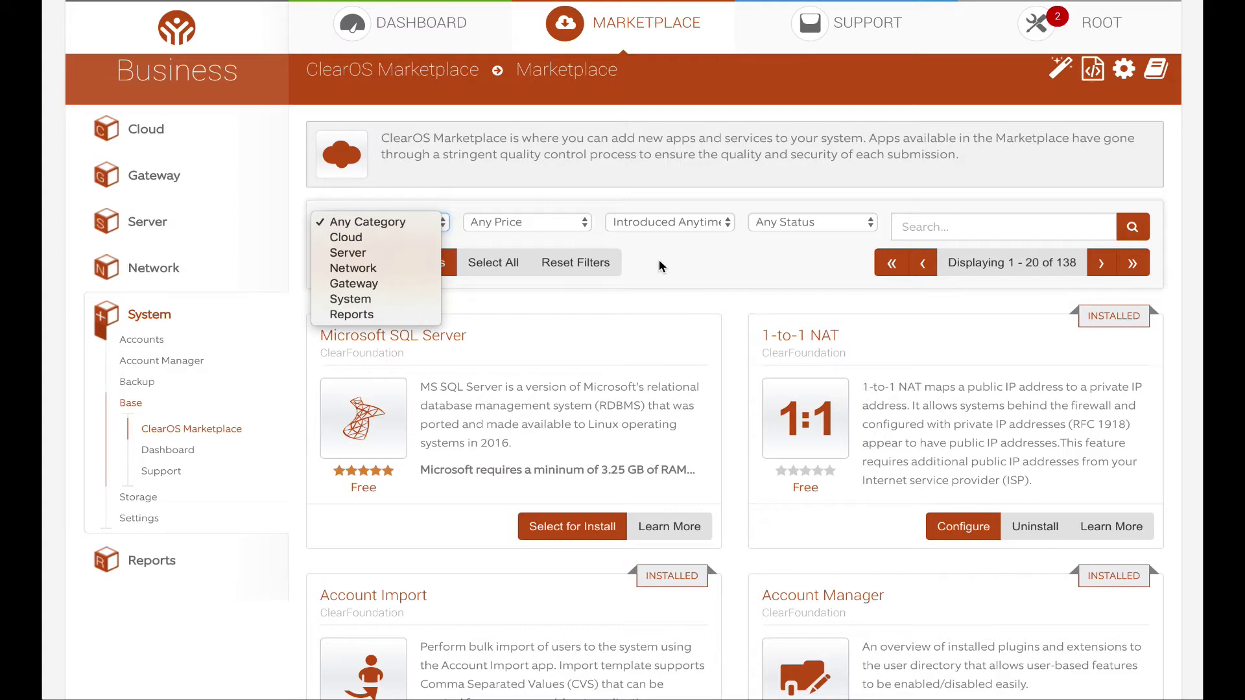
pyautogui.click(687, 266)
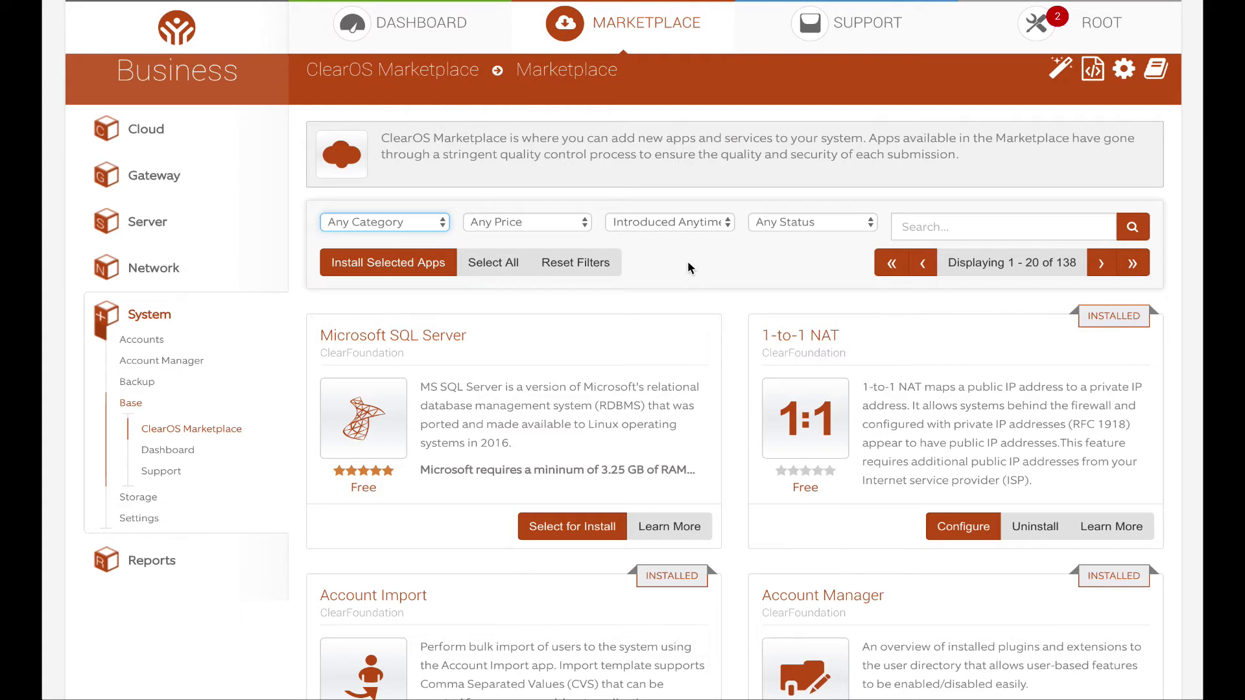
pyautogui.click(428, 232)
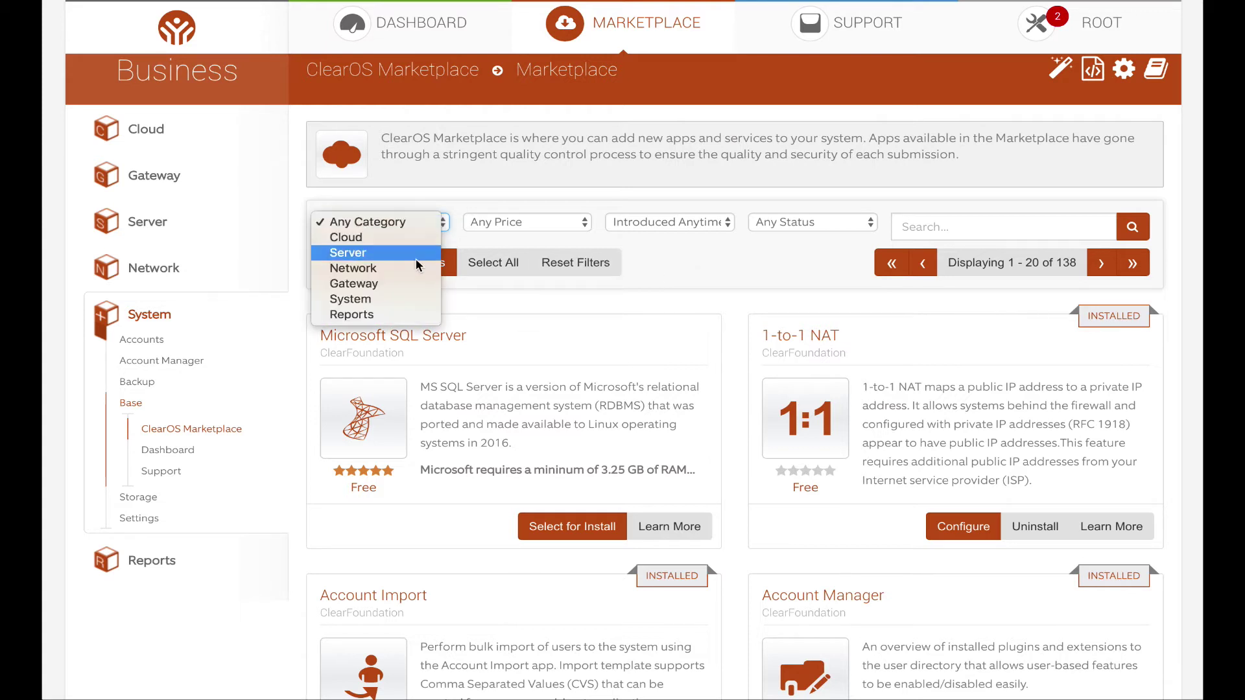
pyautogui.click(380, 253)
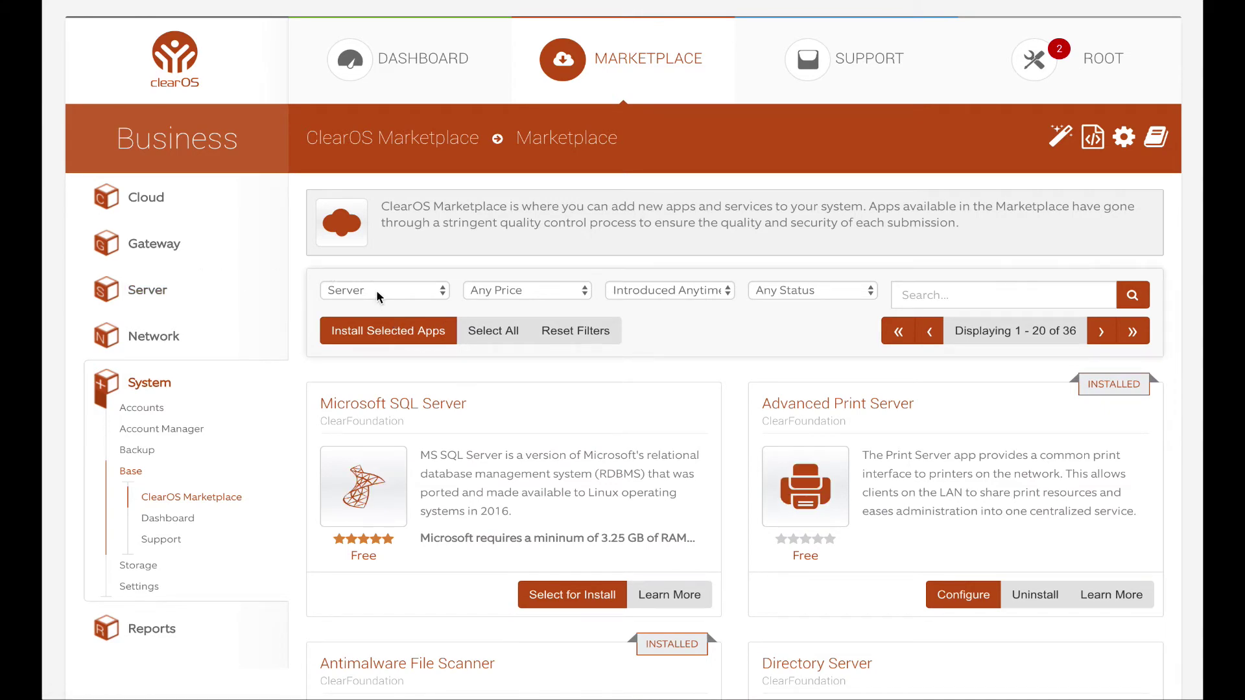
pyautogui.scroll(-4, 442, 440)
pyautogui.scroll(-3, 442, 440)
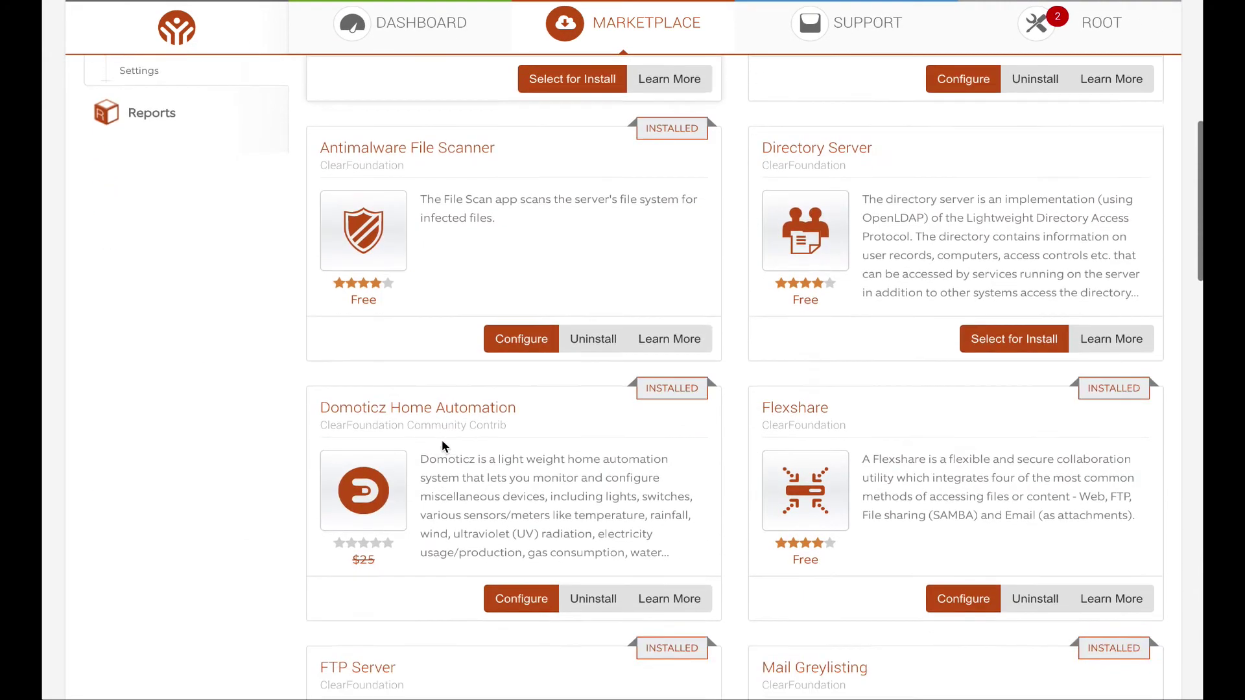
pyautogui.scroll(-2, 442, 440)
pyautogui.scroll(-3, 442, 440)
pyautogui.scroll(-4, 442, 441)
pyautogui.scroll(-3, 442, 440)
pyautogui.scroll(-3, 441, 439)
pyautogui.scroll(-2, 442, 440)
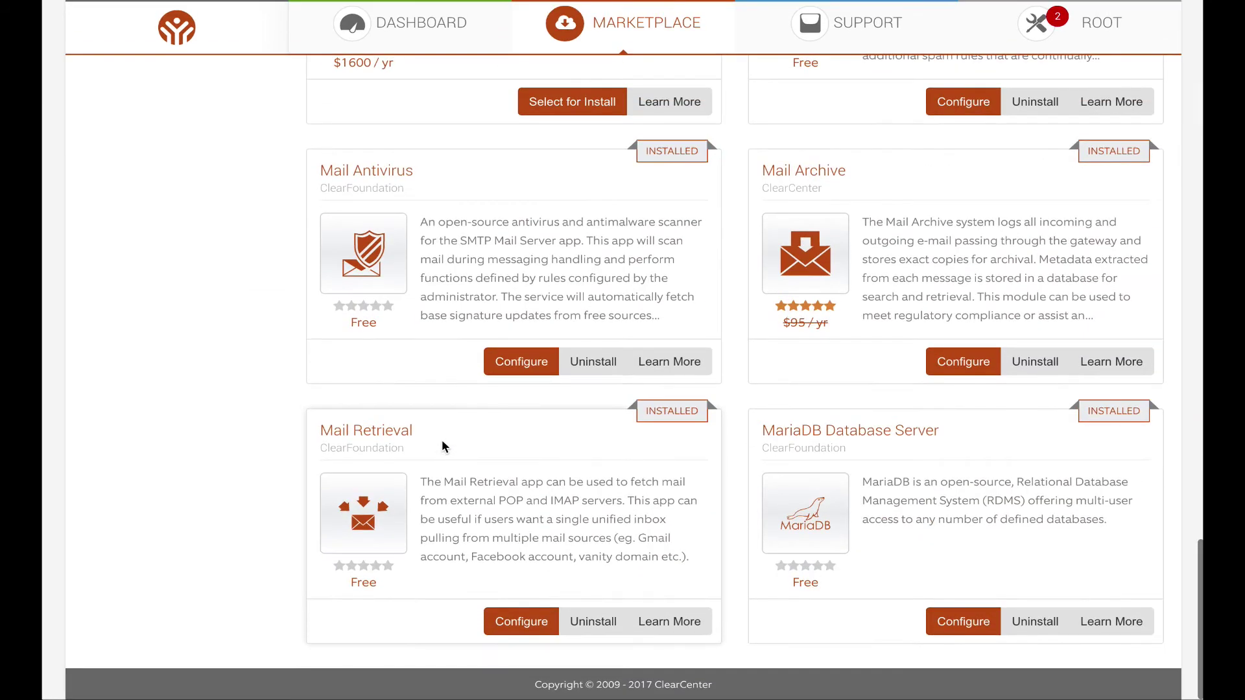
pyautogui.scroll(3, 442, 440)
pyautogui.scroll(5, 442, 439)
pyautogui.scroll(5, 442, 441)
pyautogui.scroll(2, 442, 440)
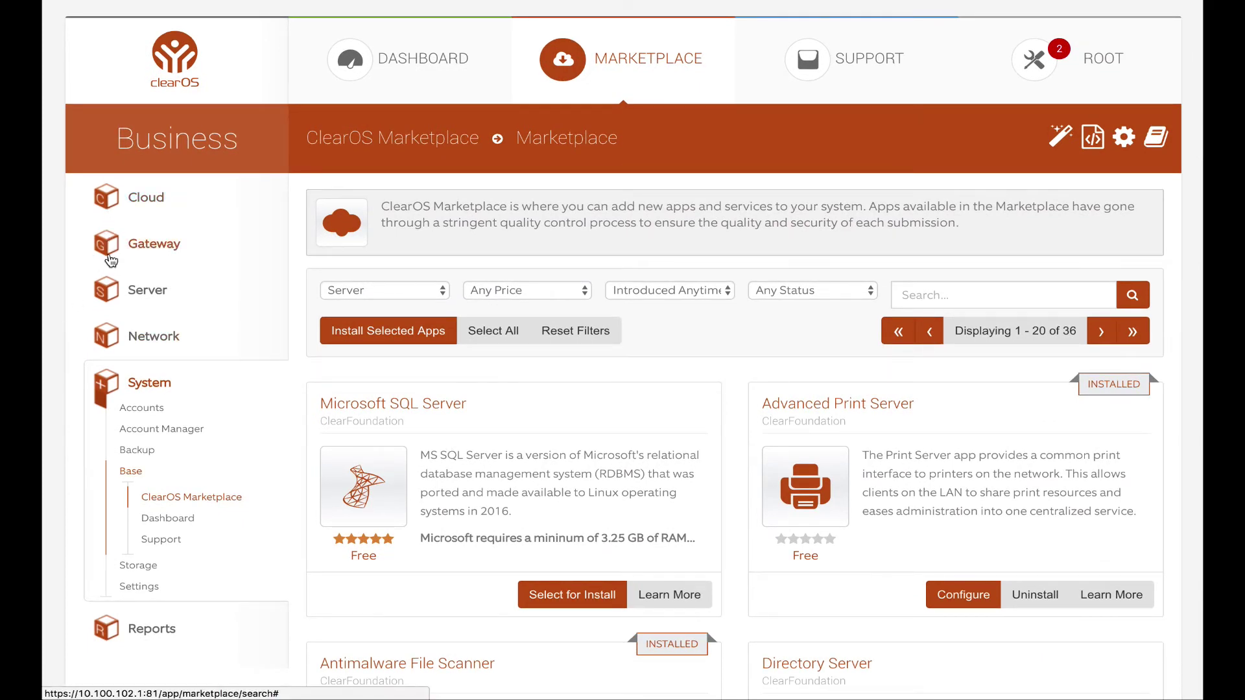
# Step: Expand Server and its Applications, Backup and Database subcategories in the sidebar
pyautogui.click(121, 298)
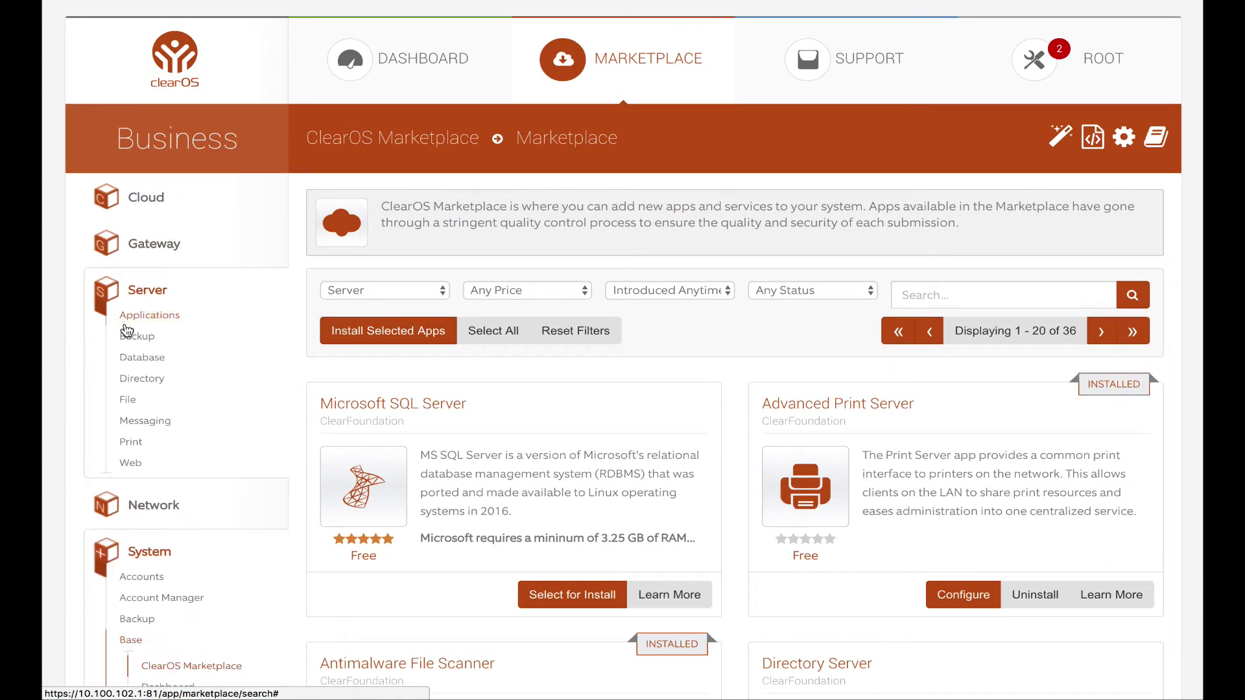
pyautogui.click(127, 321)
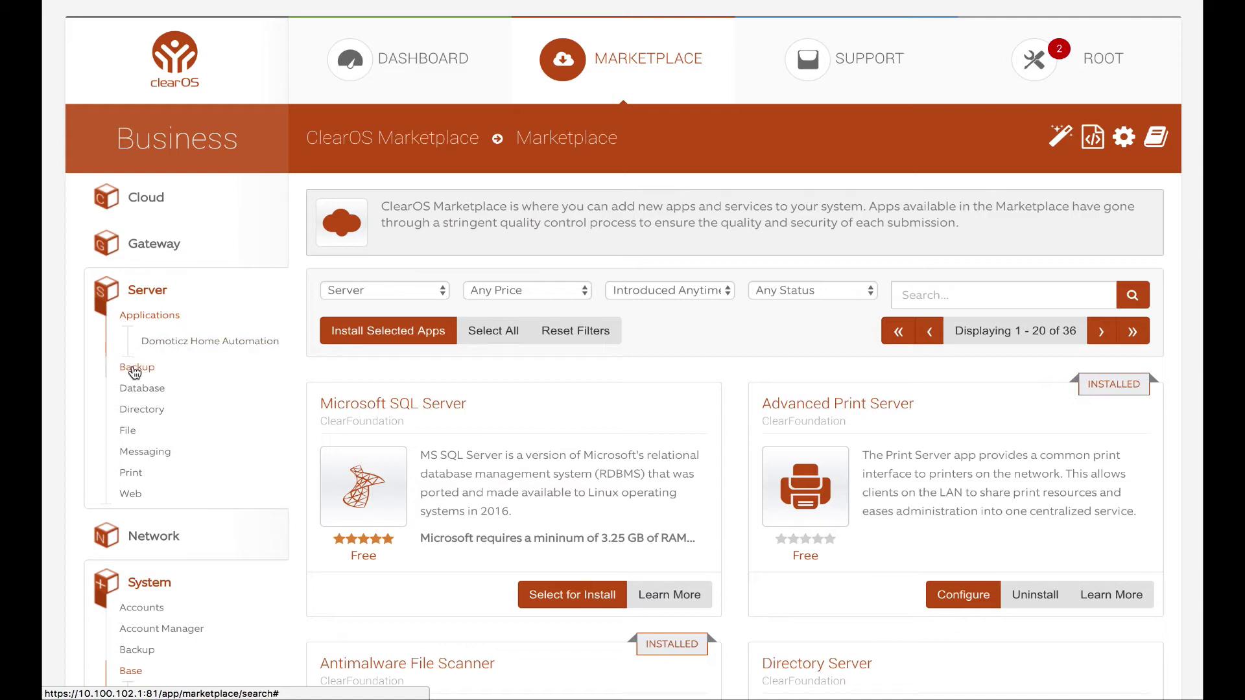
pyautogui.click(135, 372)
pyautogui.click(147, 423)
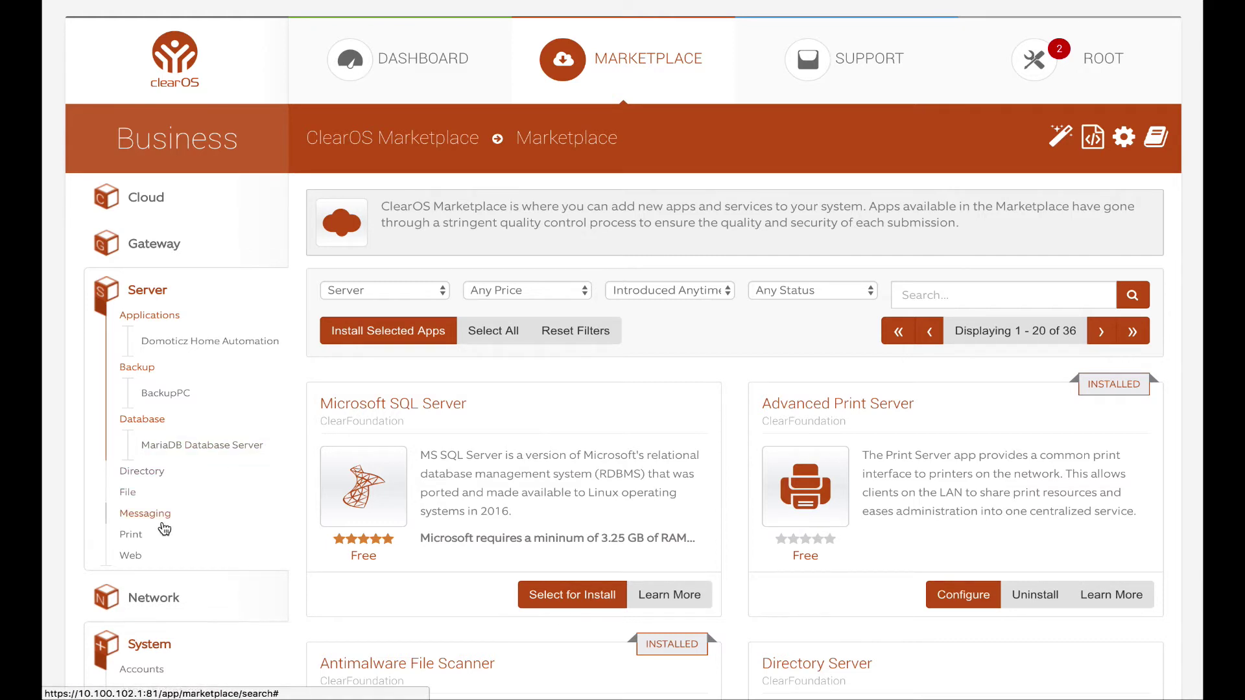
# Step: Expand Messaging under Server to show Greylisting, IMAP and POP Server, Roundcube Webmail and SMTP Server
pyautogui.click(146, 514)
pyautogui.scroll(-2, 161, 522)
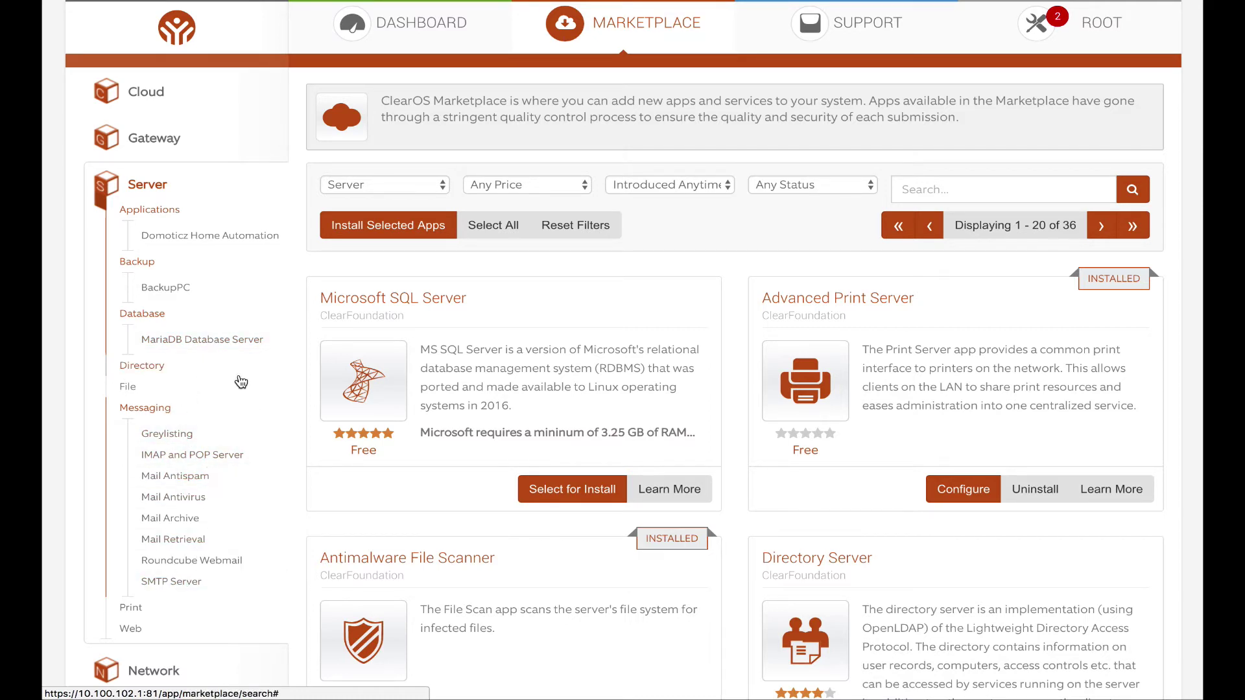
pyautogui.scroll(-3, 491, 339)
pyautogui.scroll(-6, 492, 333)
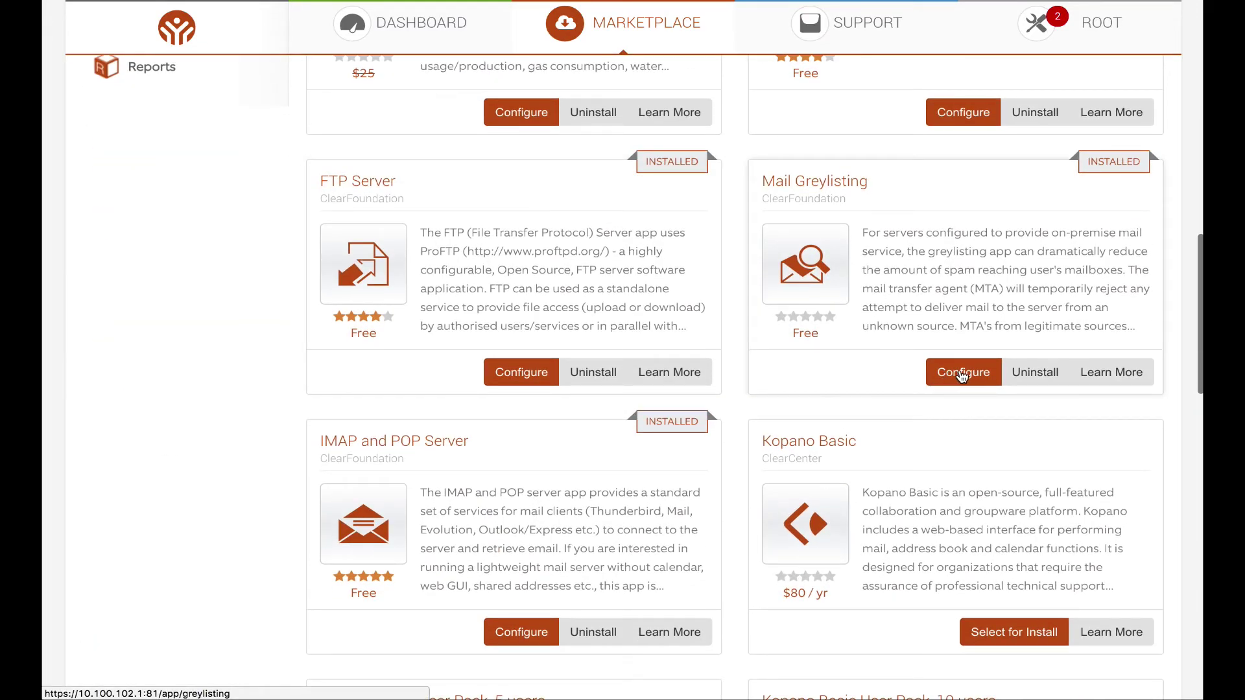
pyautogui.scroll(-1, 937, 487)
pyautogui.scroll(-1, 937, 487)
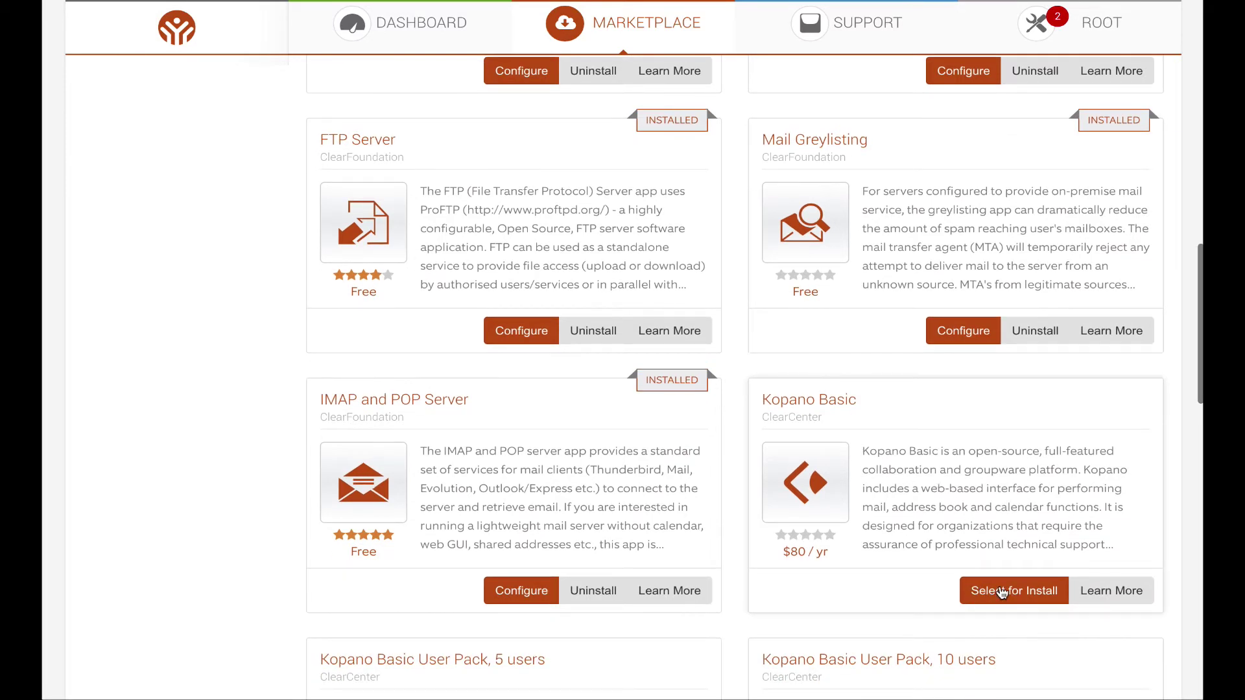
pyautogui.scroll(10, 960, 416)
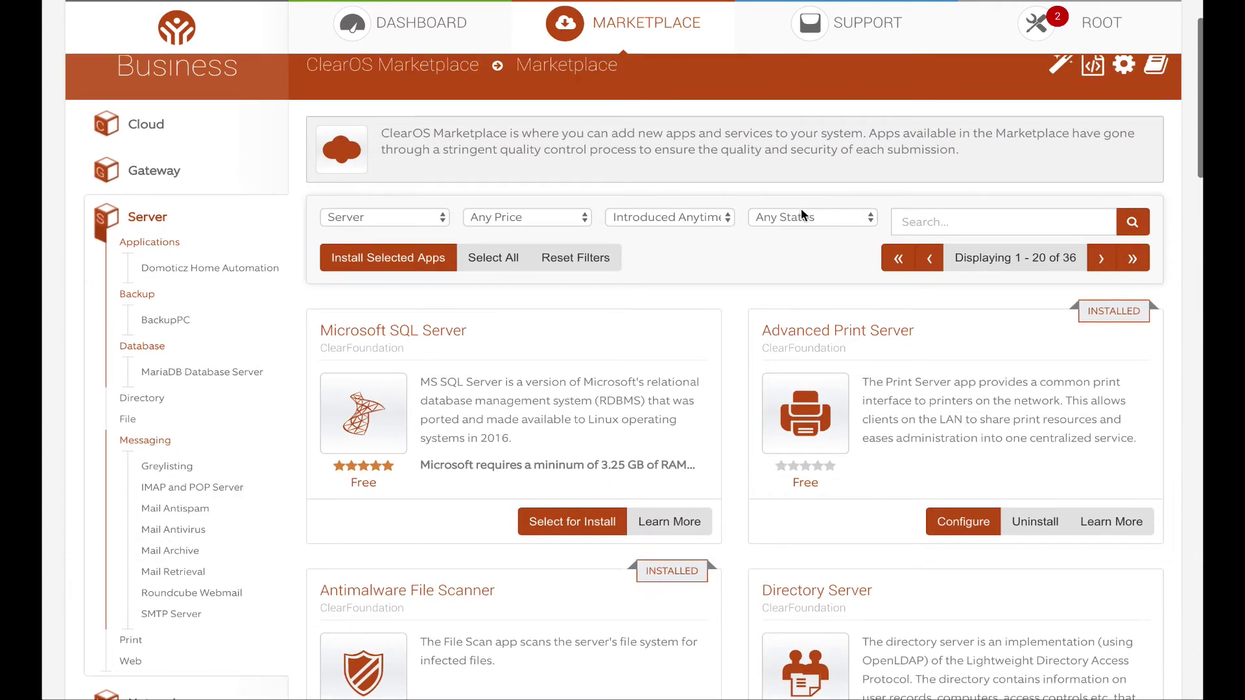
# Step: Set the Marketplace status filter to Not installed
pyautogui.click(798, 218)
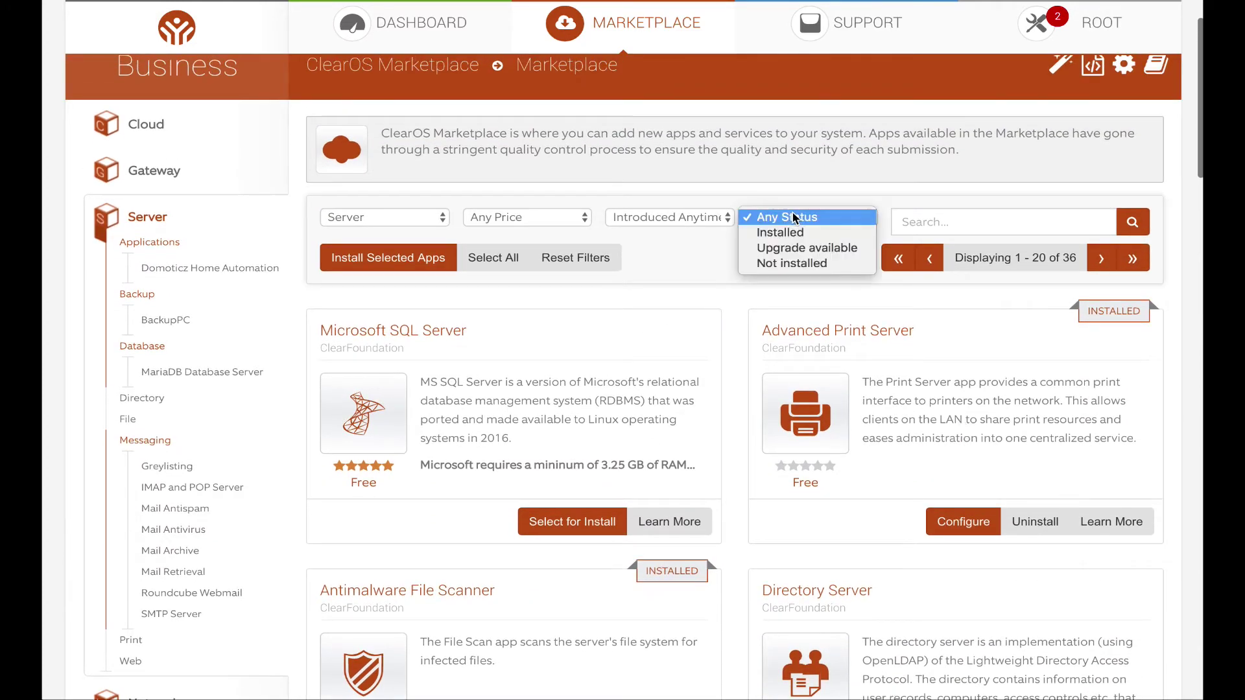
pyautogui.click(790, 265)
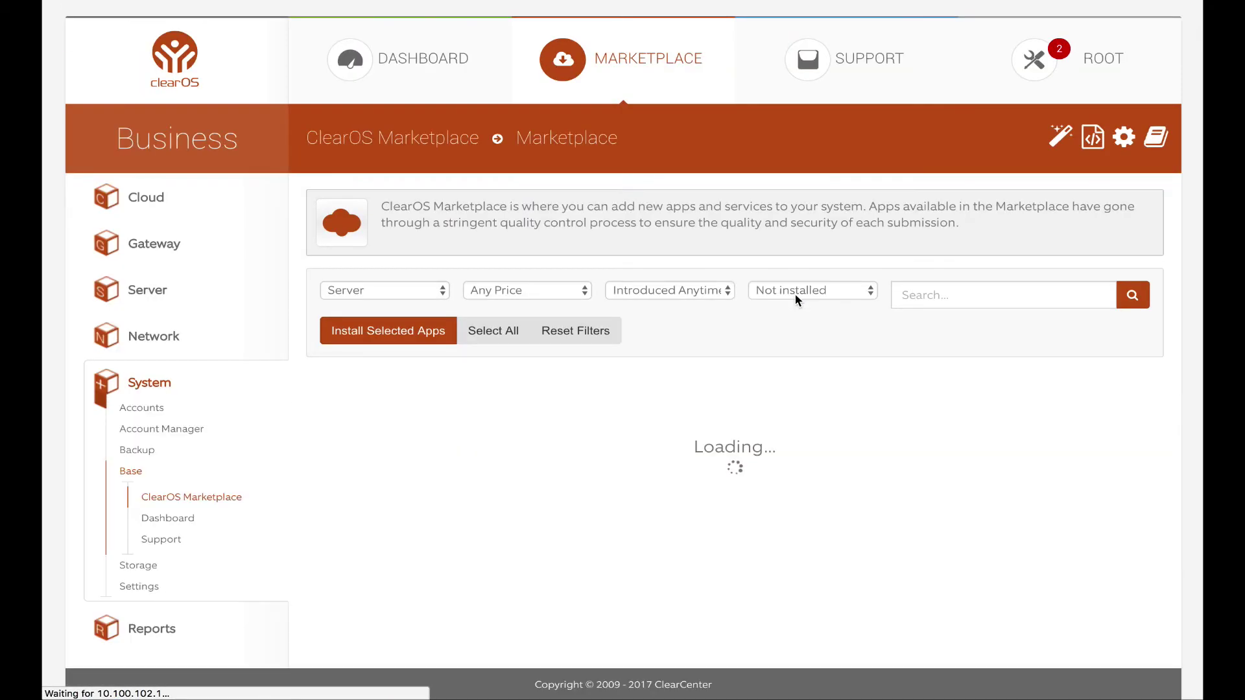
pyautogui.scroll(-3, 779, 384)
pyautogui.scroll(-3, 777, 386)
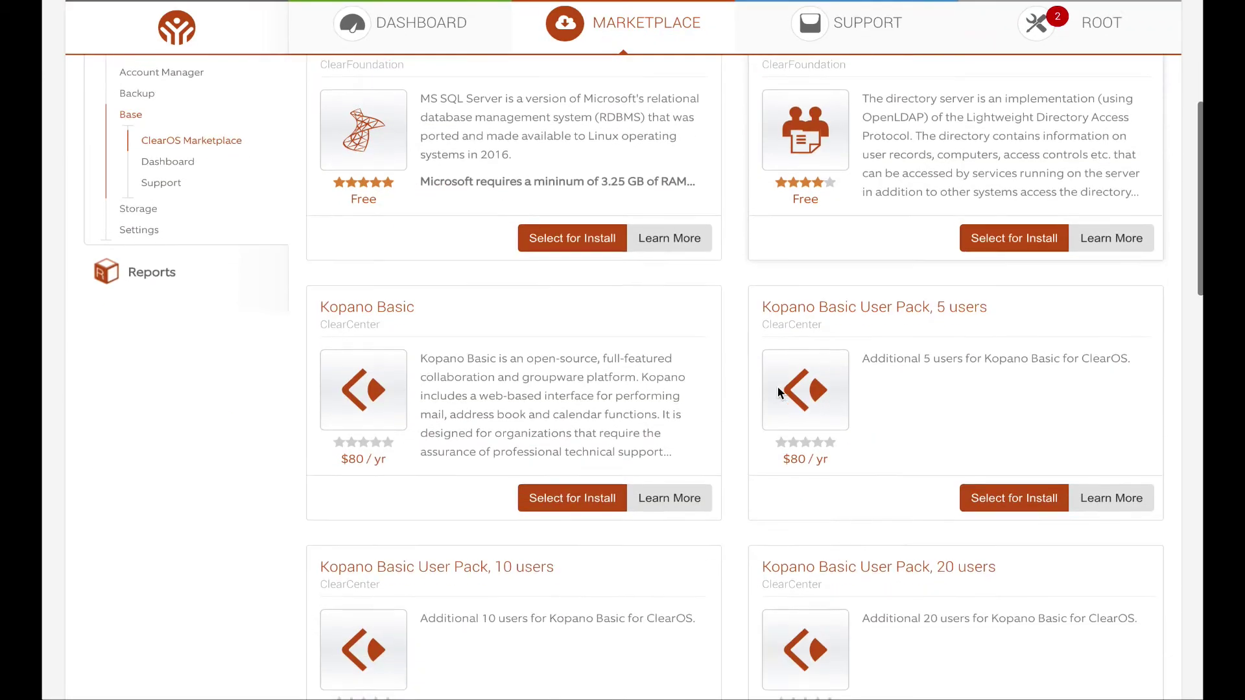
pyautogui.scroll(-3, 777, 387)
pyautogui.scroll(-3, 777, 386)
pyautogui.scroll(10, 777, 387)
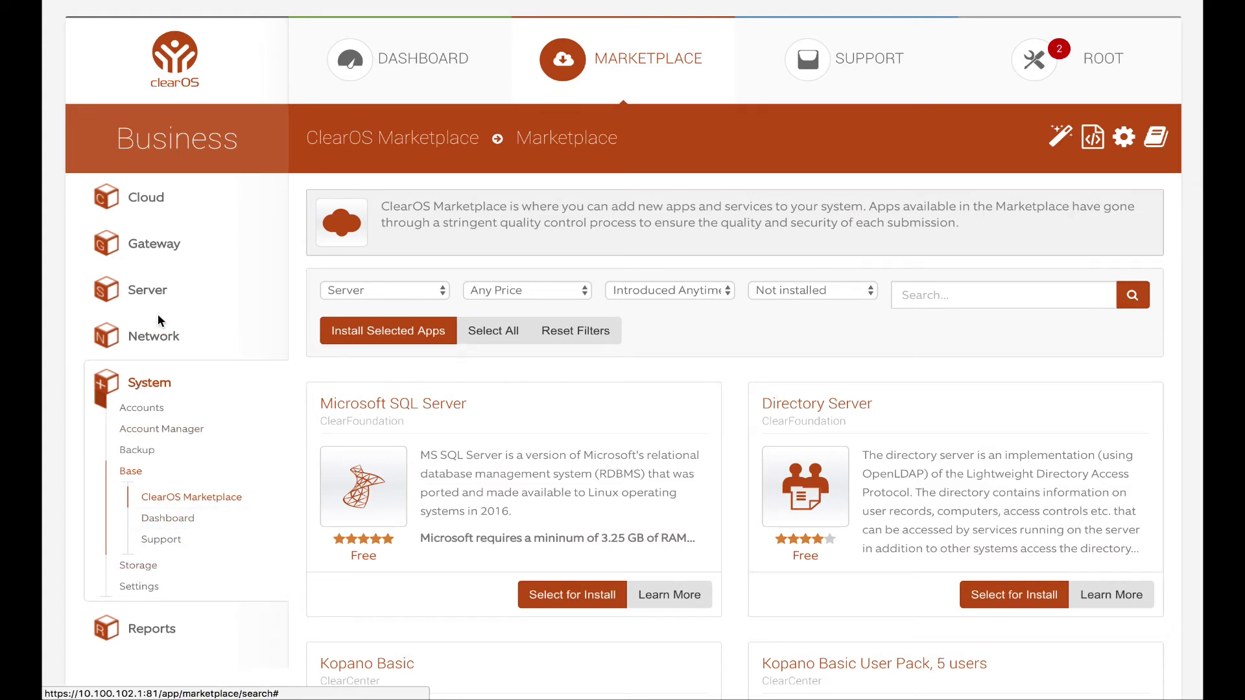
# Step: Expand Server and its Database subcategory in the sidebar to show MariaDB Database Server
pyautogui.click(147, 290)
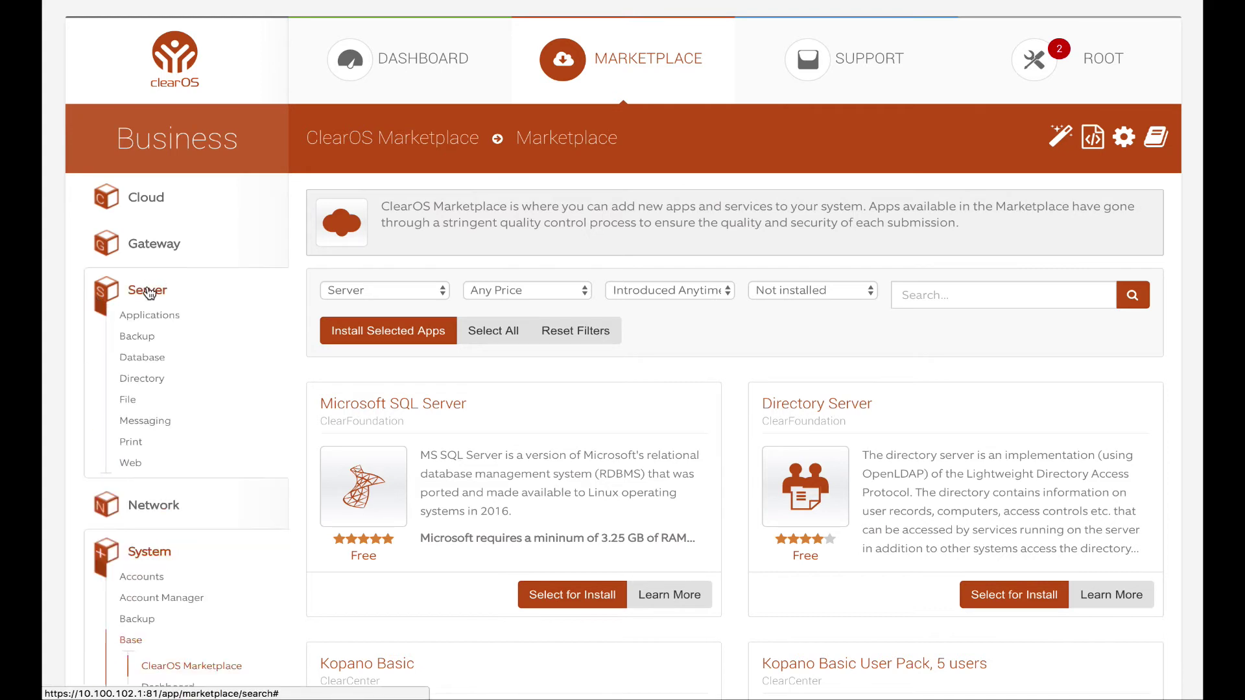
pyautogui.click(142, 357)
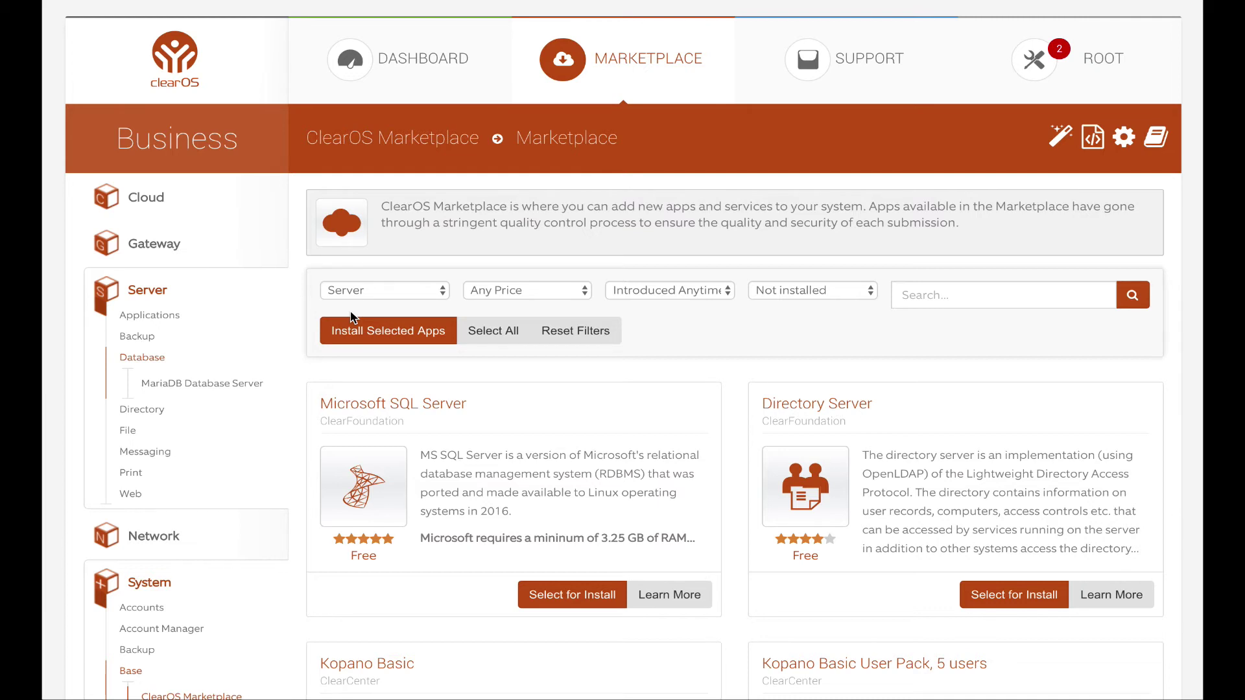
# Step: Expand Messaging under Server to list Greylisting, Roundcube Webmail, SMTP Server and other mail apps
pyautogui.click(146, 453)
pyautogui.scroll(-2, 195, 525)
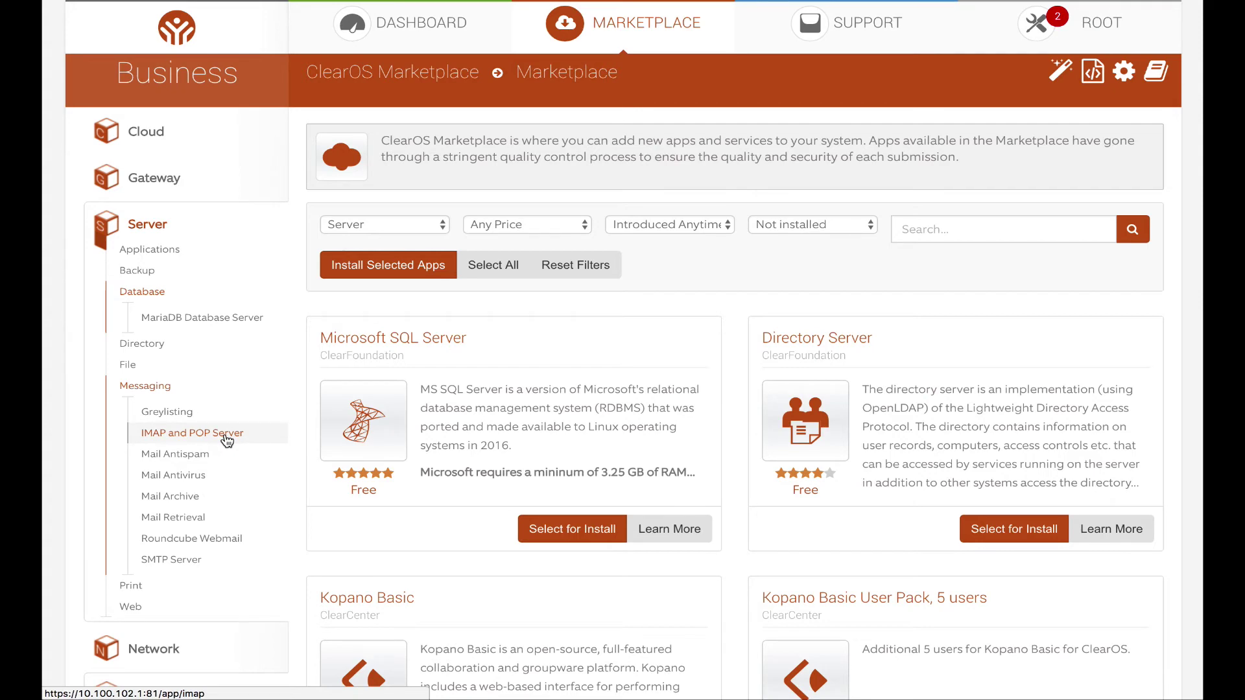
pyautogui.scroll(-2, 648, 571)
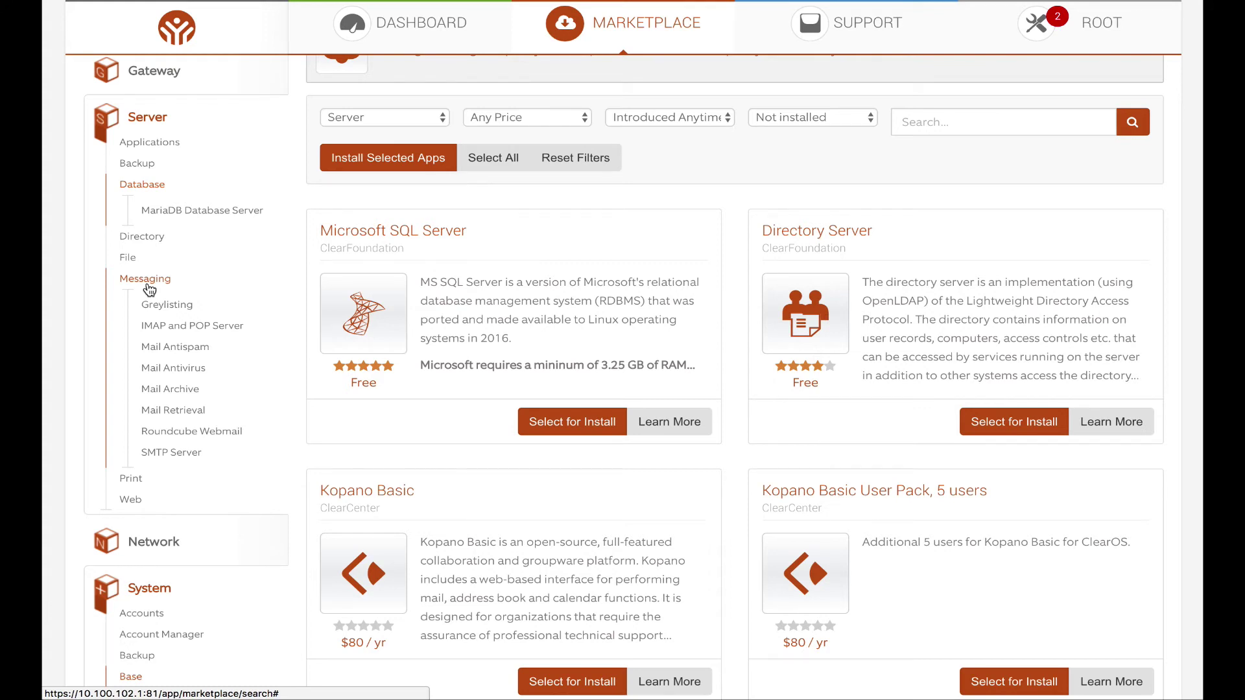
# Step: Expand Network and its Device Management, Infrastructure and VPN subcategories in the sidebar
pyautogui.click(158, 552)
pyautogui.scroll(-1, 235, 516)
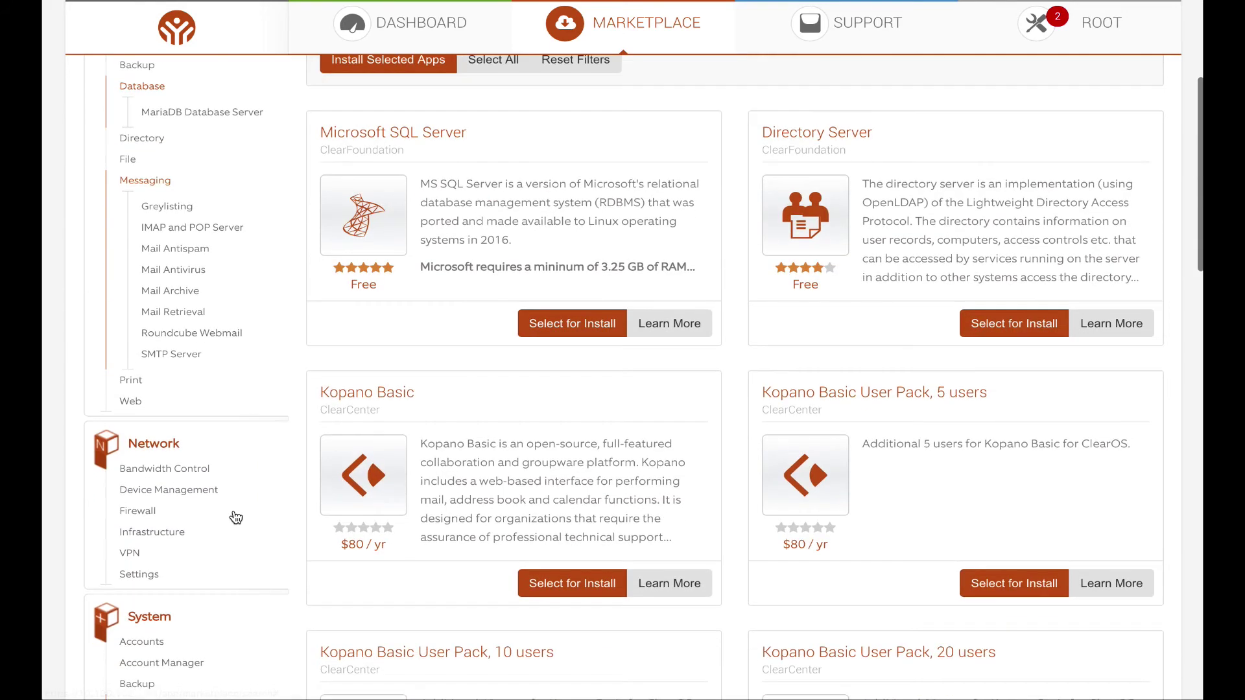
pyautogui.scroll(-1, 235, 517)
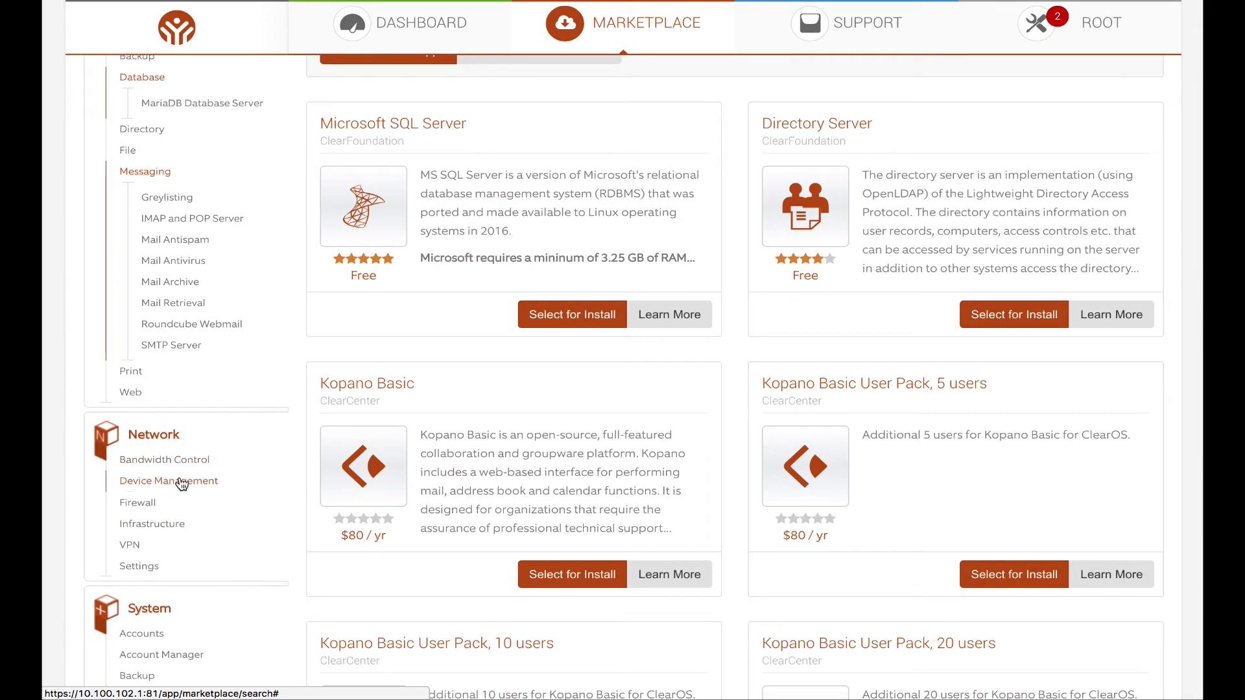
pyautogui.click(181, 484)
pyautogui.click(160, 552)
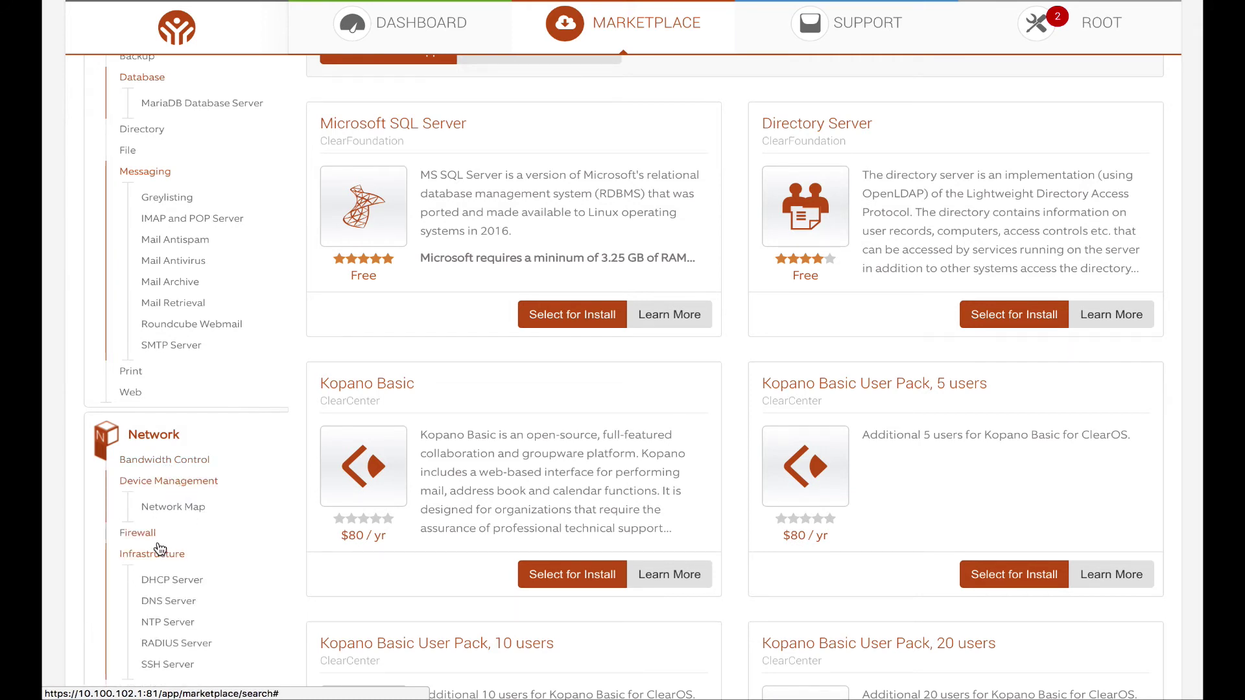
pyautogui.scroll(-1, 216, 569)
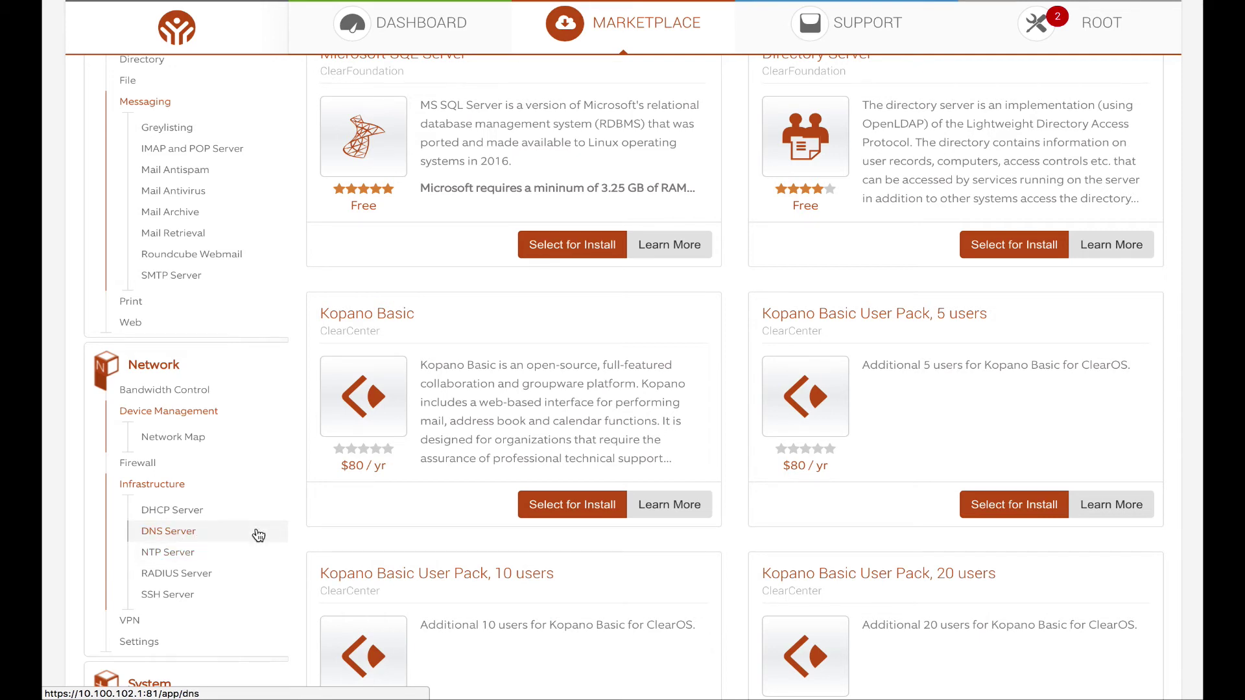
pyautogui.click(132, 621)
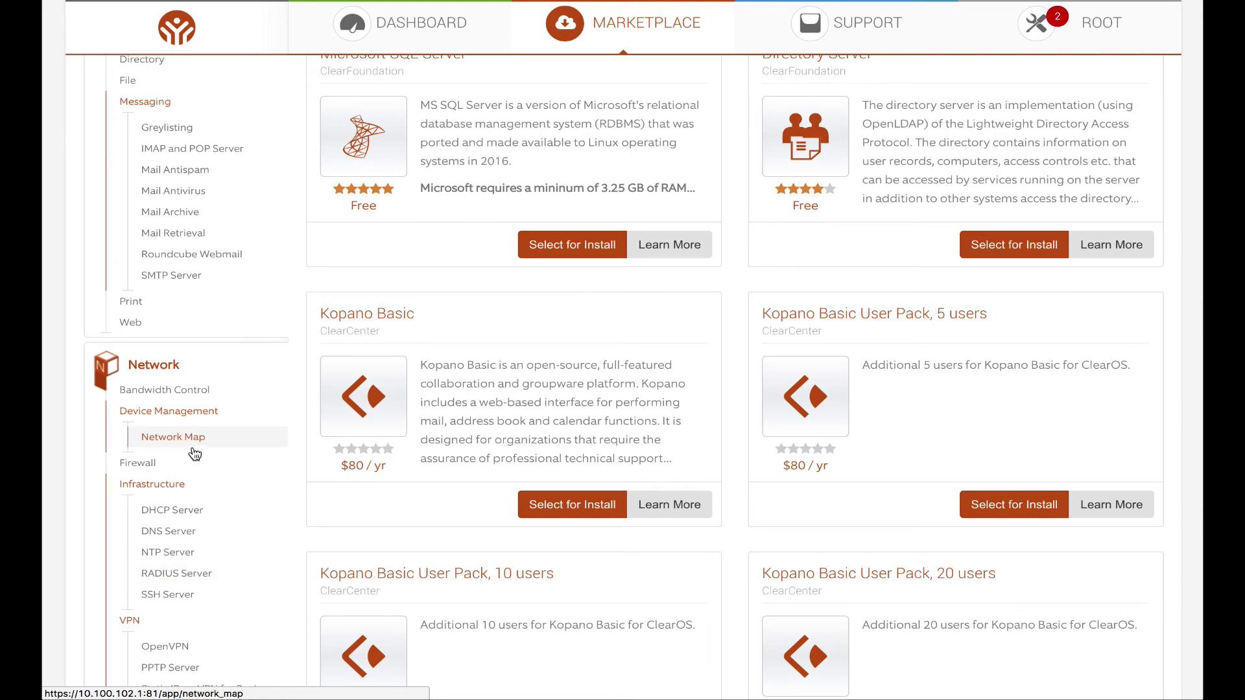
pyautogui.scroll(5, 195, 453)
pyautogui.scroll(2, 194, 452)
pyautogui.scroll(-5, 196, 452)
pyautogui.scroll(8, 195, 453)
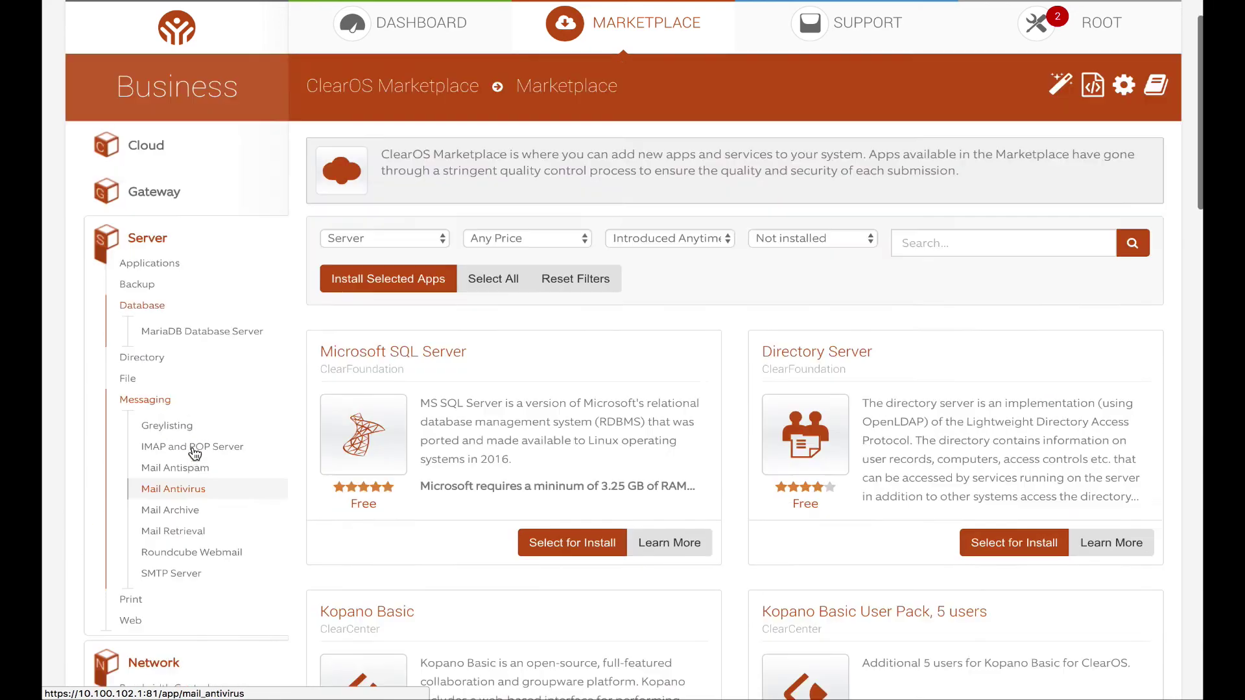
# Step: Expand Gateway with its Intrusion Protection, Filtering, Content Filter and Proxy, and Antimalware subcategories
pyautogui.click(154, 243)
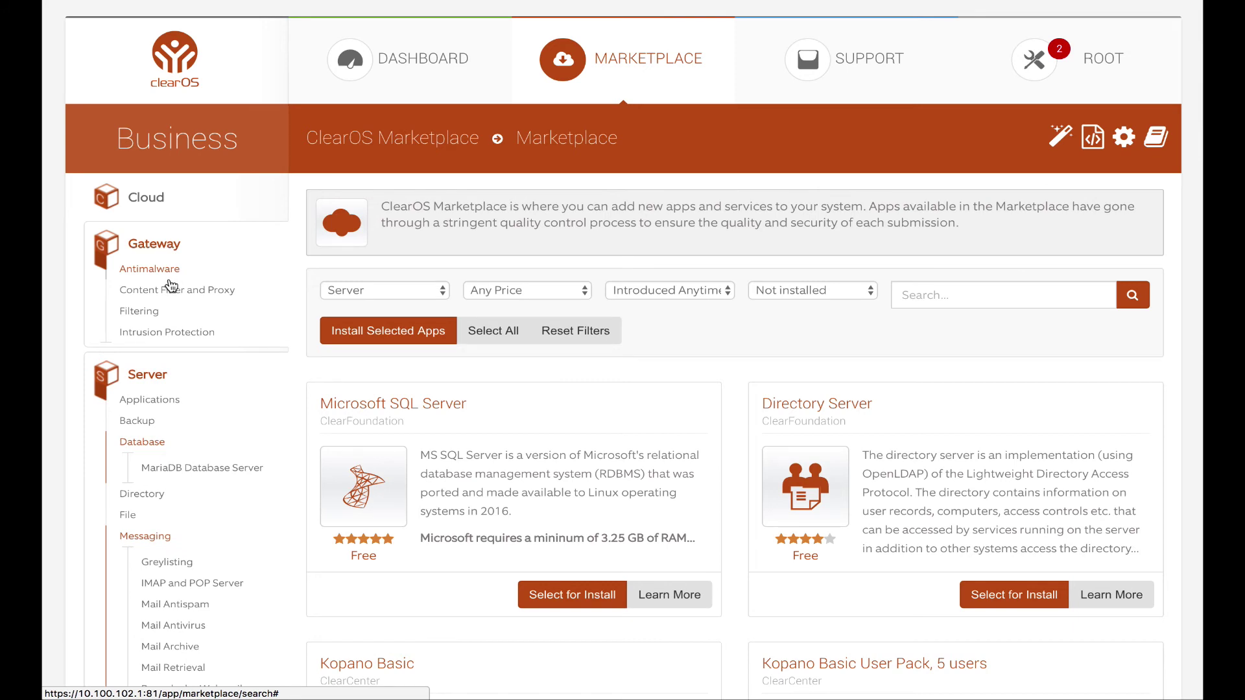
pyautogui.click(163, 333)
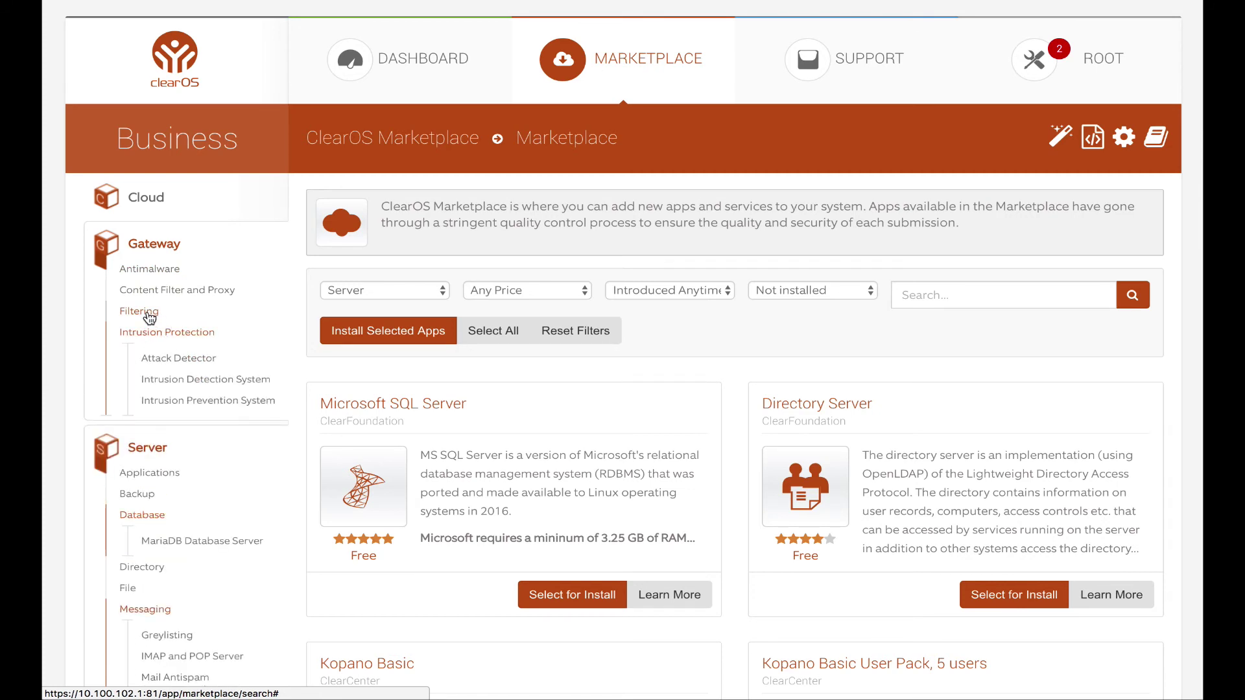
pyautogui.click(150, 314)
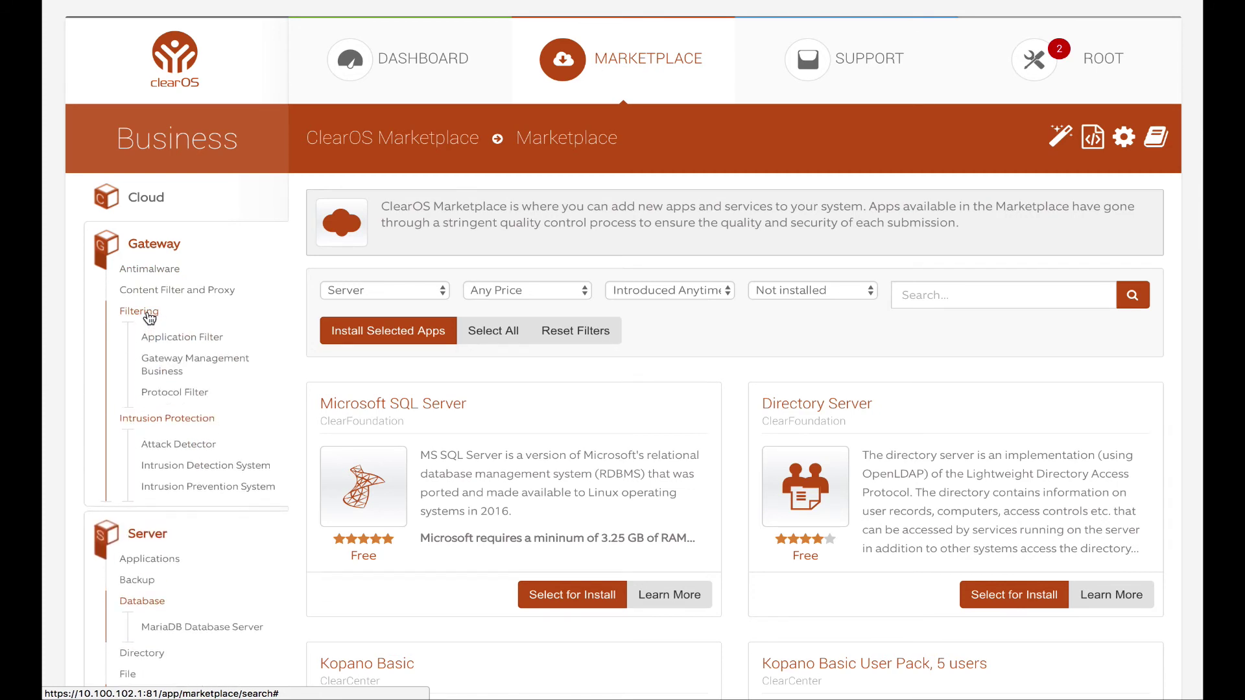
pyautogui.click(195, 292)
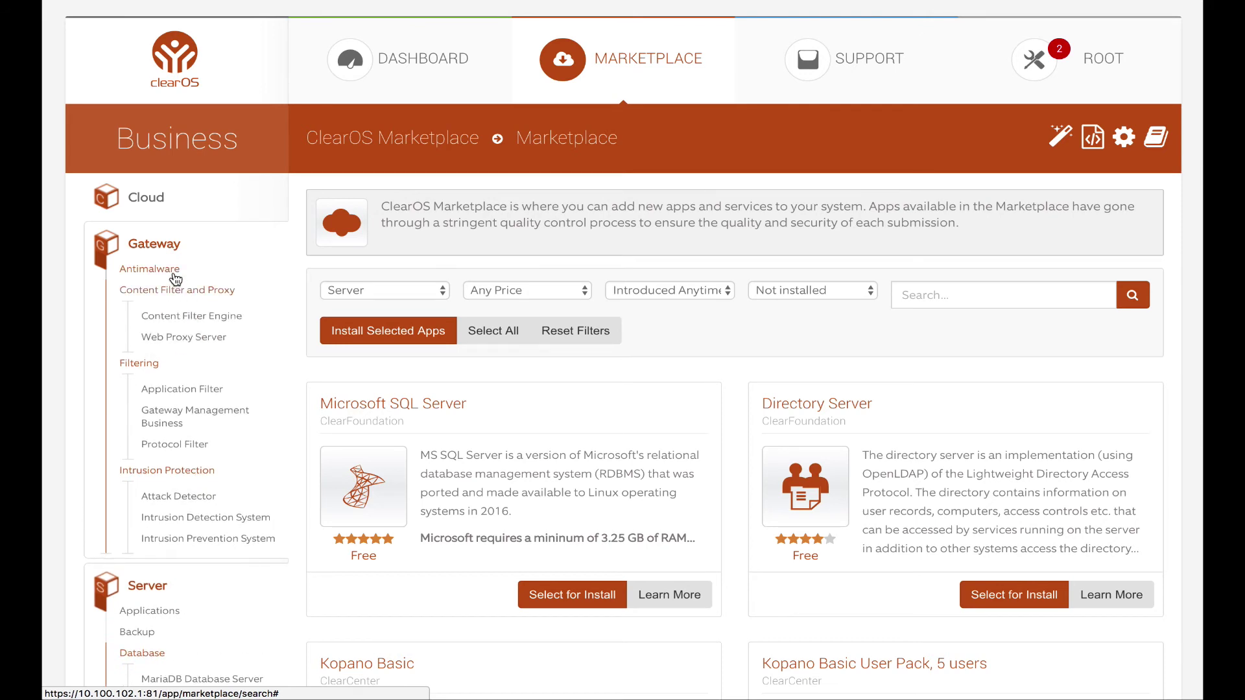
pyautogui.click(149, 269)
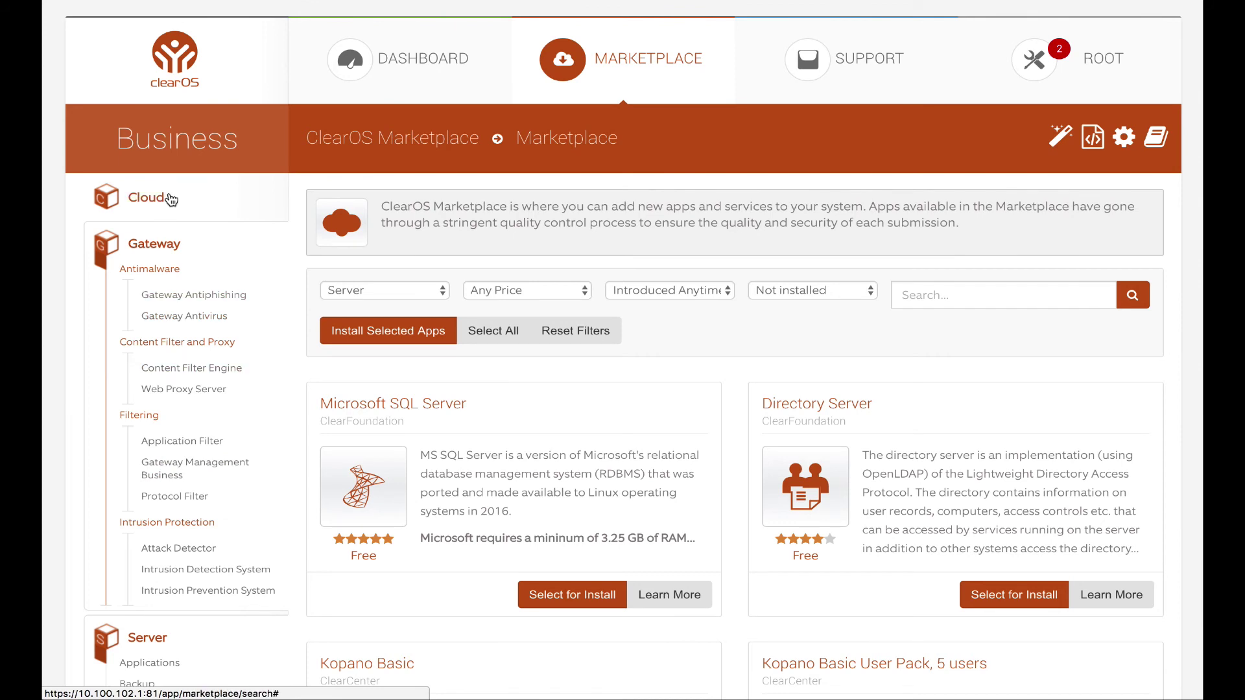
# Step: Expand Cloud and its Applications subcategory in the sidebar to reveal Dropbox
pyautogui.click(147, 205)
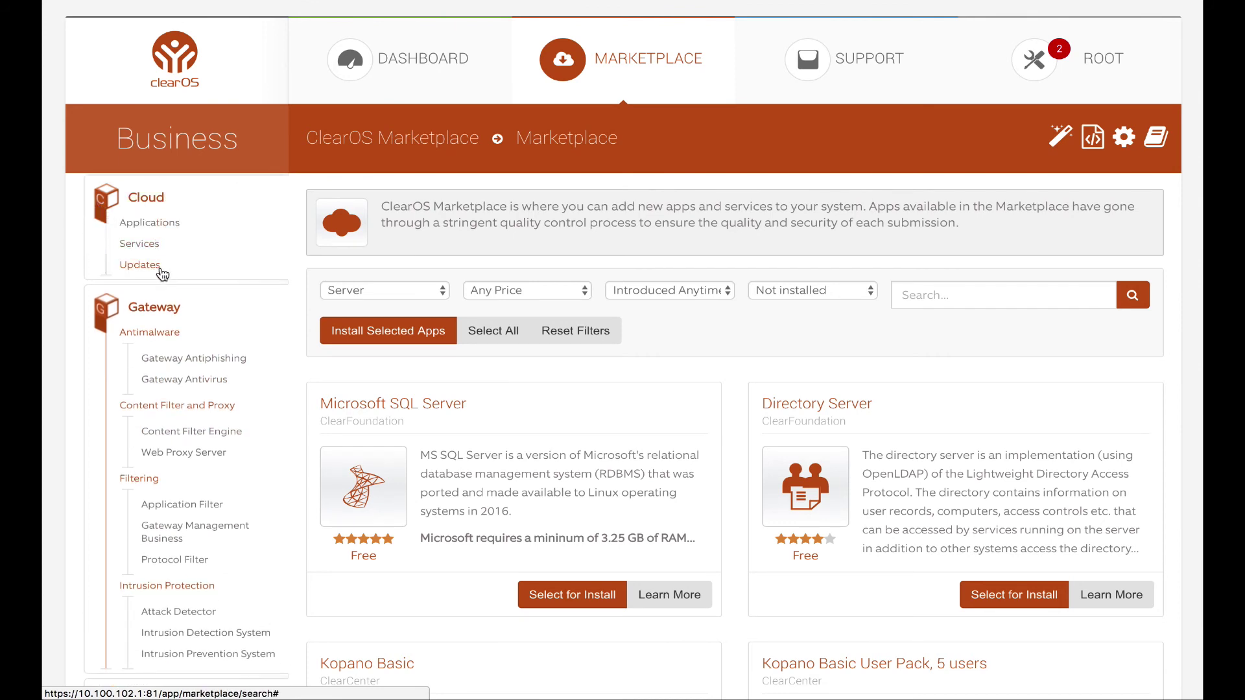
pyautogui.click(150, 223)
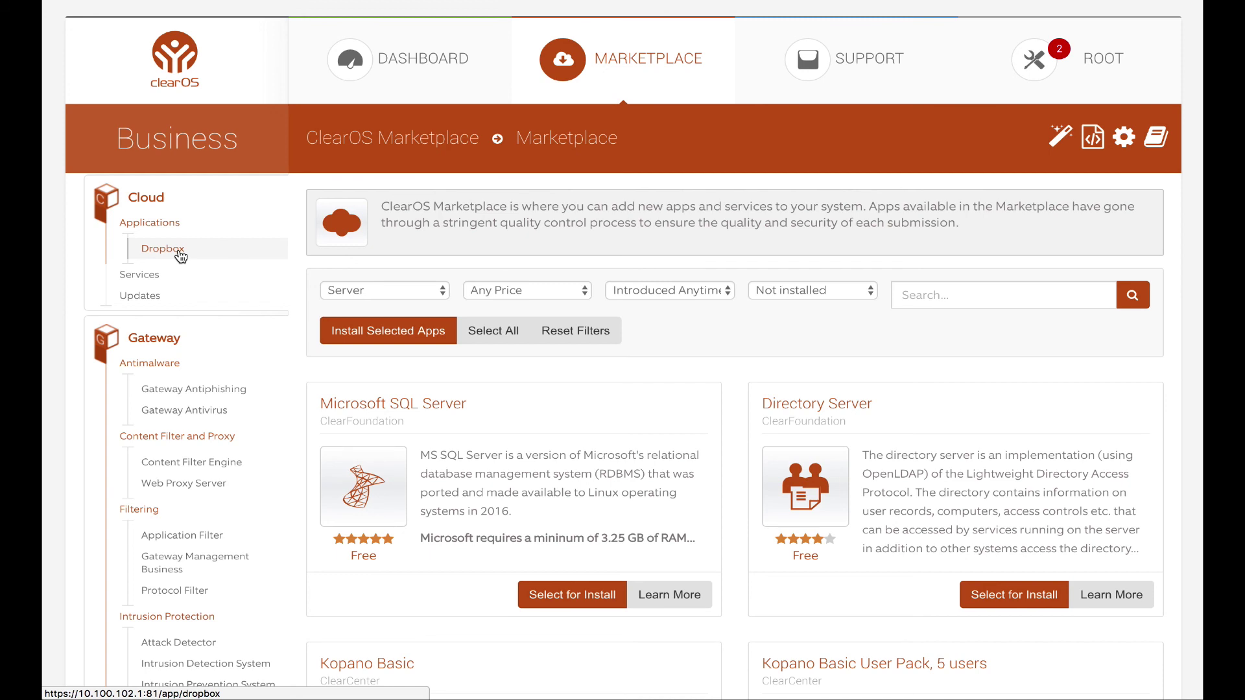
pyautogui.scroll(-5, 180, 255)
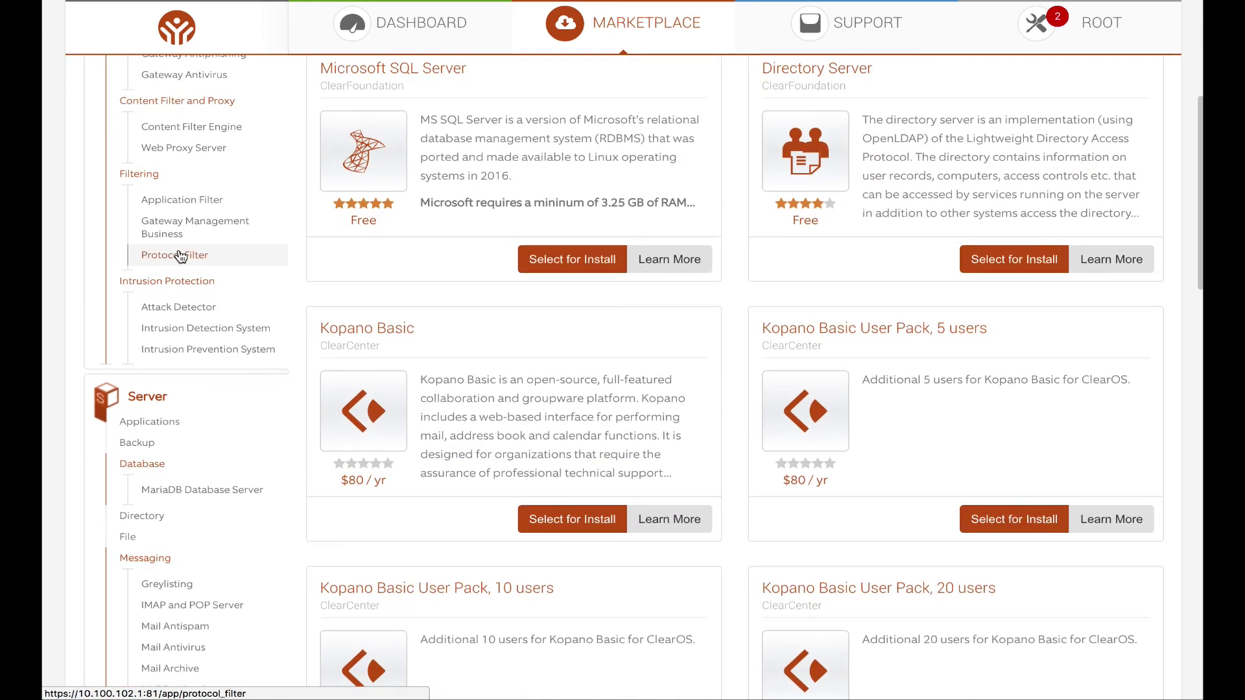
pyautogui.scroll(5, 180, 255)
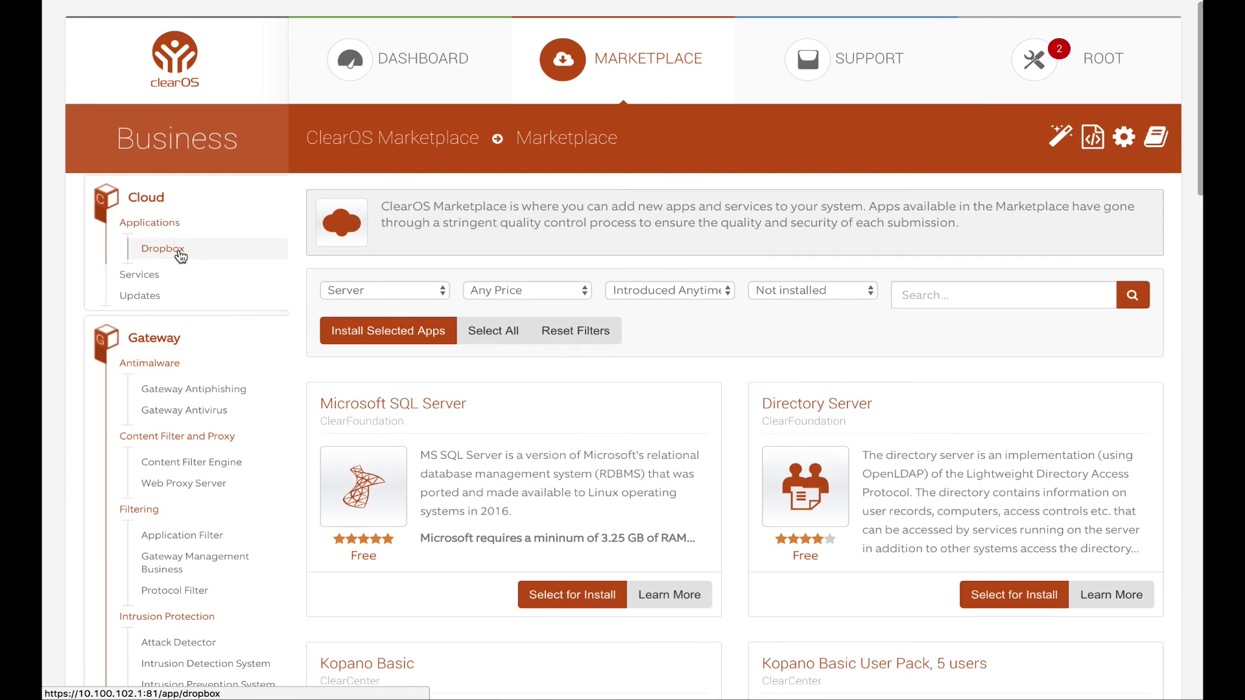